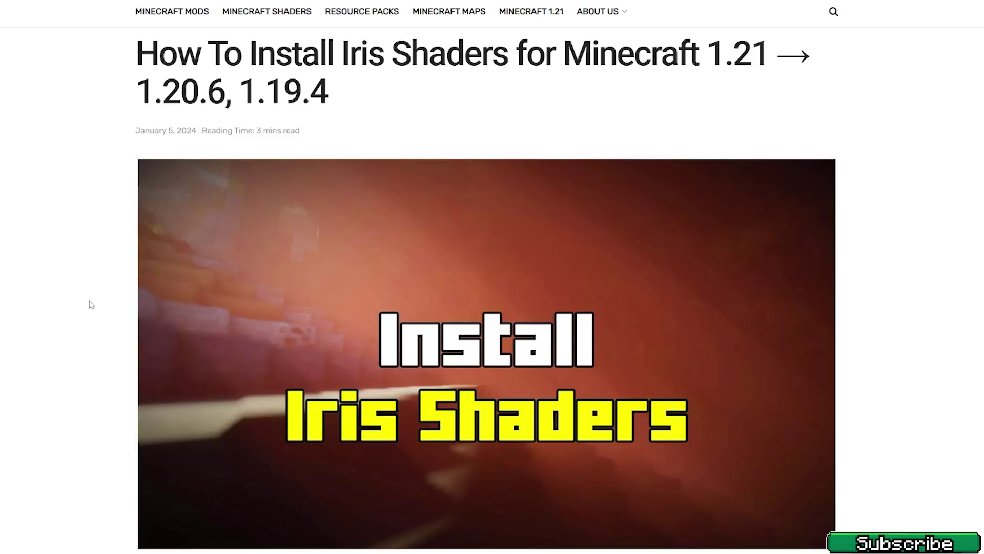
Look through the article on installing Iris Shaders for Minecraft 1.21, past its introduction and video.
{"action": "scroll", "coordinate": [2, 297], "scroll_direction": "down", "scroll_amount": 1}
{"action": "scroll", "coordinate": [2, 297], "scroll_direction": "down", "scroll_amount": 10}
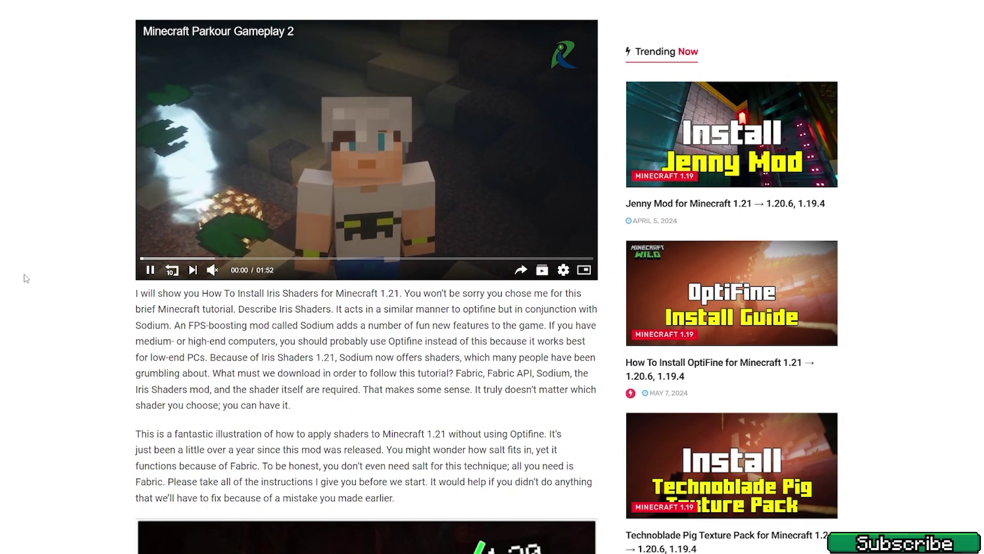
{"action": "scroll", "coordinate": [26, 277], "scroll_direction": "down", "scroll_amount": 6}
{"action": "scroll", "coordinate": [31, 277], "scroll_direction": "down", "scroll_amount": 10}
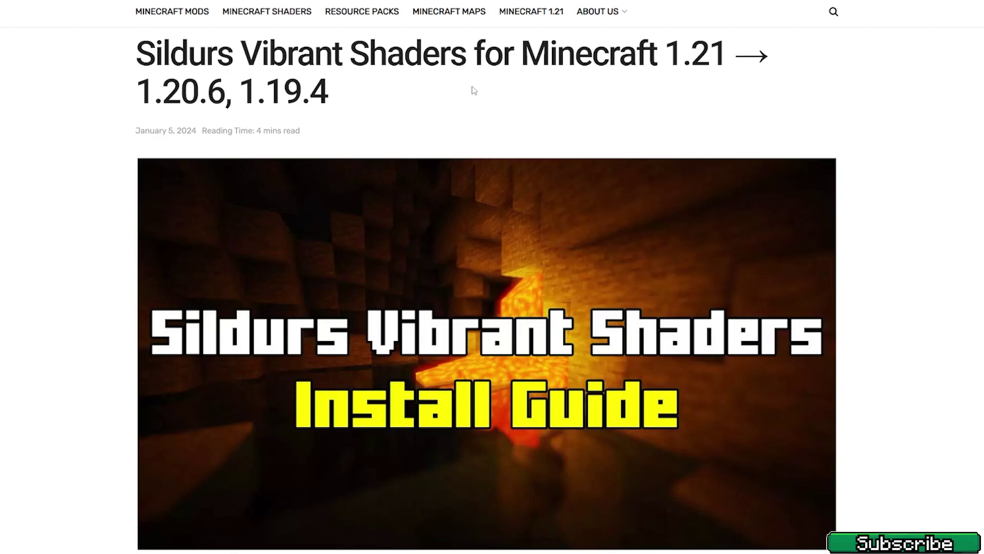
Examine the Sildurs Vibrant Shaders article for Minecraft 1.21 down to its Downloads section and the installation instructions.
{"action": "scroll", "coordinate": [70, 200], "scroll_direction": "down", "scroll_amount": 15}
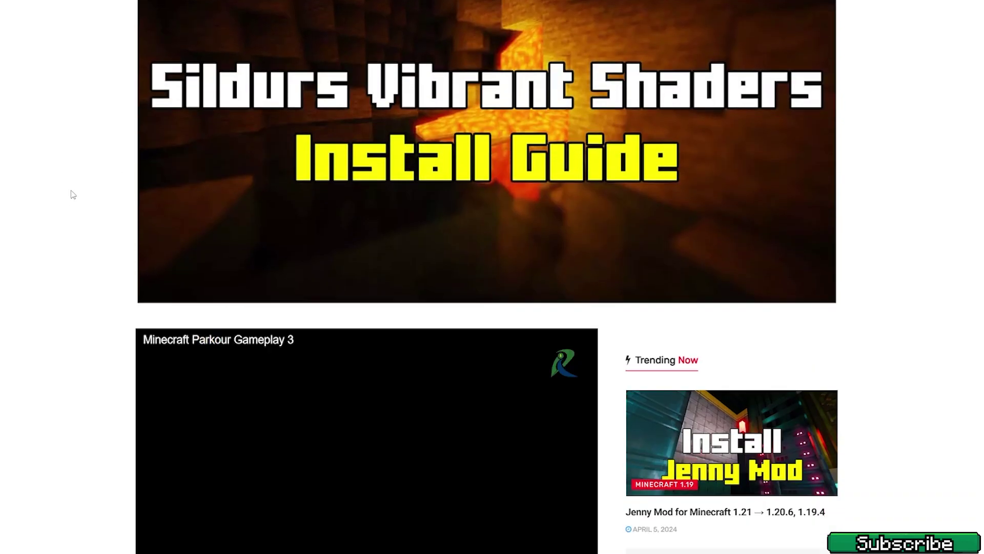
{"action": "scroll", "coordinate": [86, 192], "scroll_direction": "down", "scroll_amount": 10}
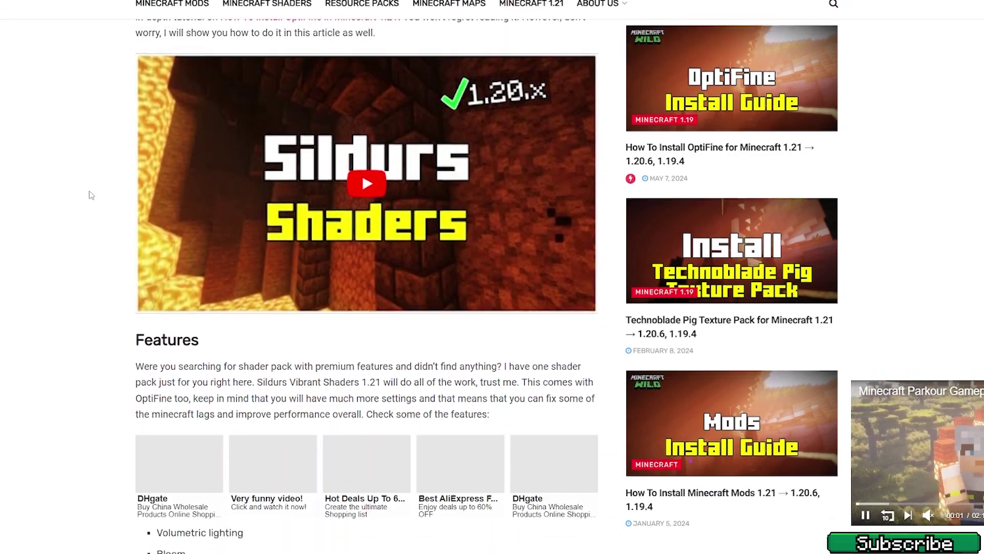
{"action": "scroll", "coordinate": [103, 184], "scroll_direction": "down", "scroll_amount": 3}
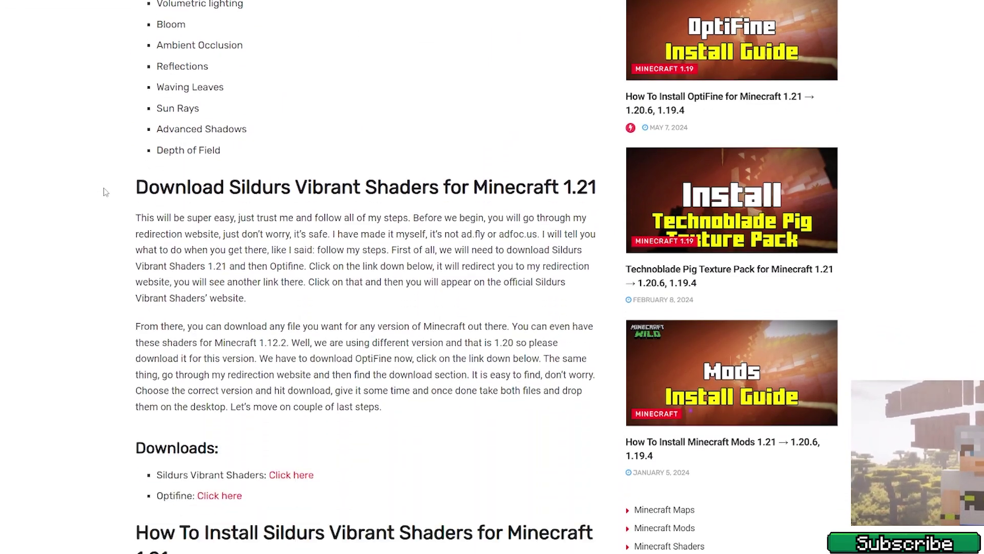
{"action": "scroll", "coordinate": [318, 283], "scroll_direction": "down", "scroll_amount": 3}
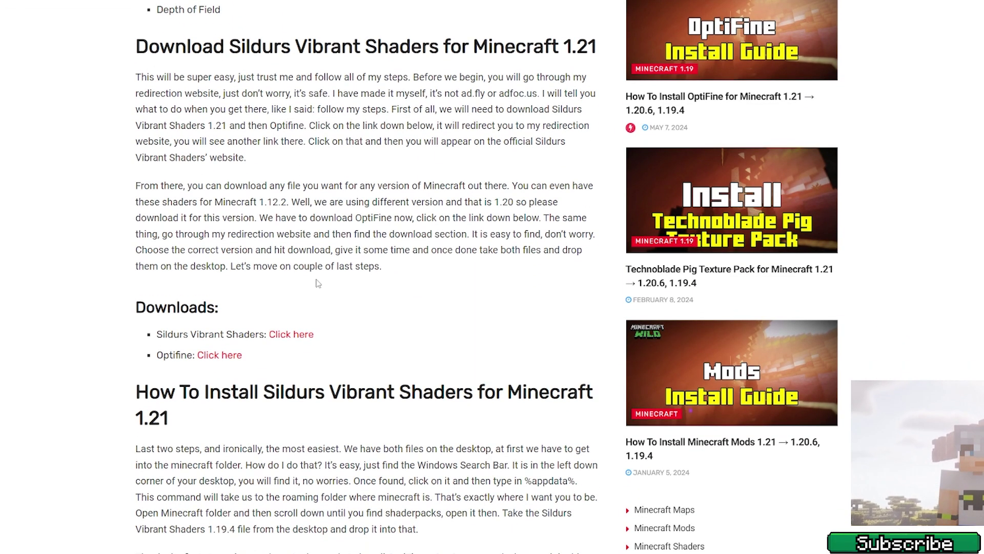
{"action": "scroll", "coordinate": [280, 302], "scroll_direction": "down", "scroll_amount": 1}
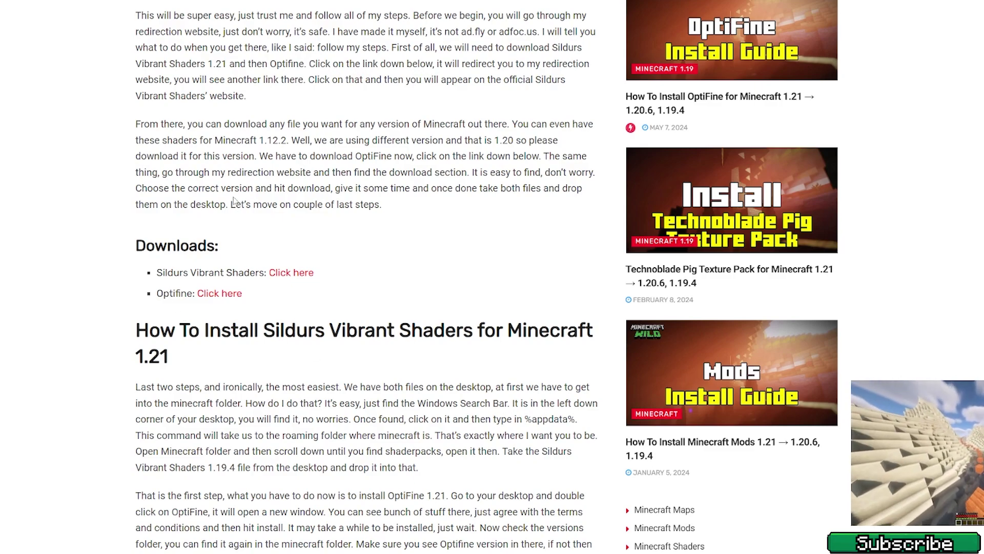
{"action": "scroll", "coordinate": [154, 102], "scroll_direction": "up", "scroll_amount": 3}
{"action": "scroll", "coordinate": [265, 262], "scroll_direction": "down", "scroll_amount": 3}
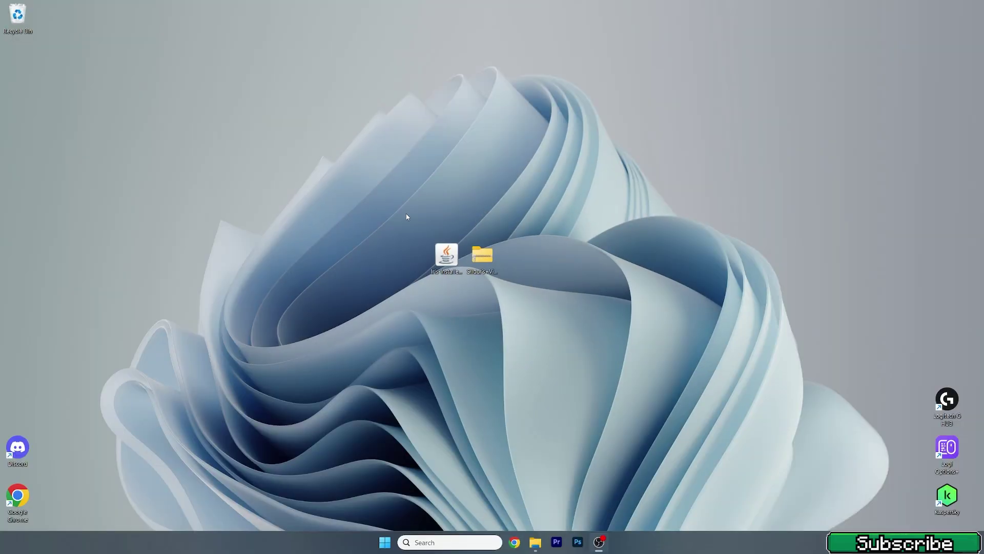
Search Windows for %appdata% and open the matching Roaming folder.
{"action": "left_click_drag", "start_coordinate": [406, 213], "coordinate": [555, 339]}
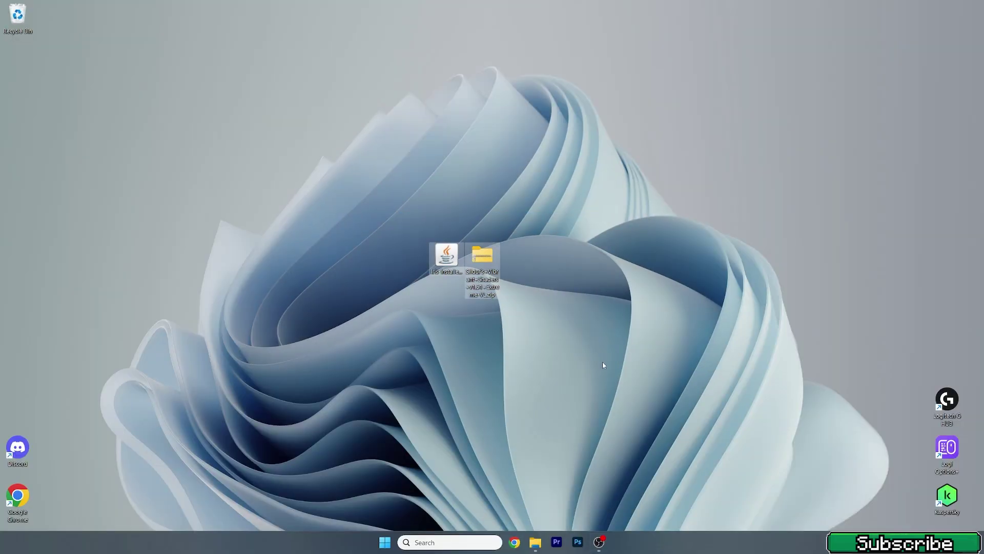
{"action": "left_click", "coordinate": [582, 271]}
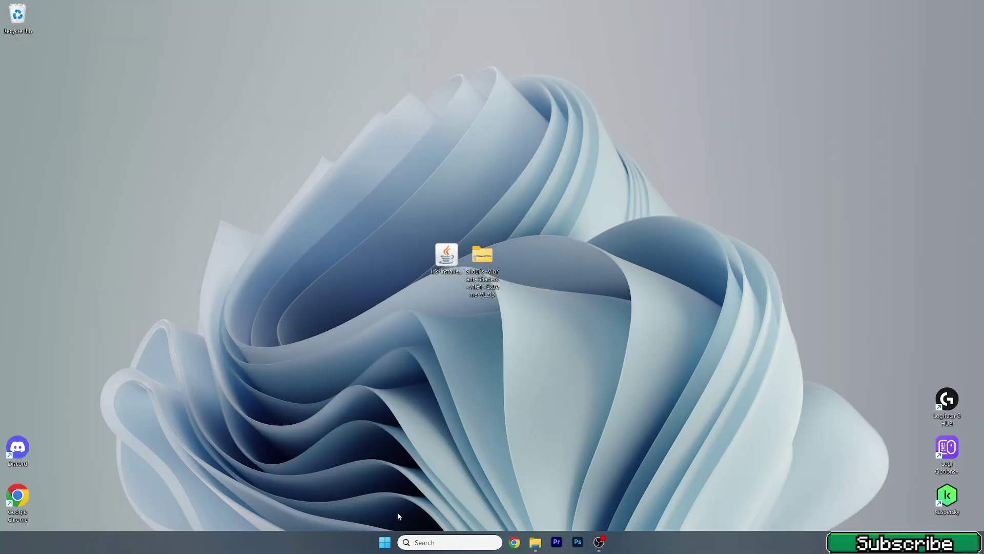
{"action": "left_click", "coordinate": [424, 541]}
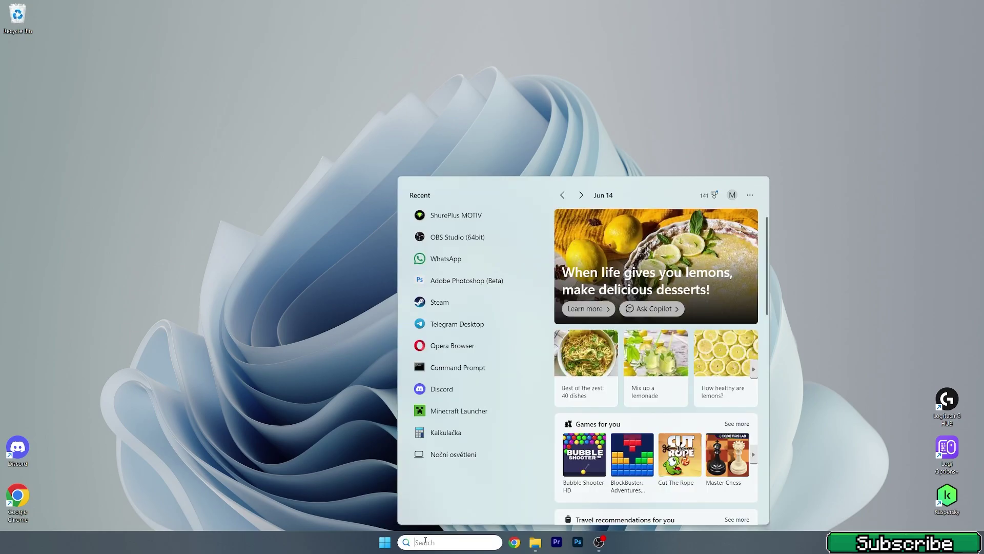
{"action": "type", "text": "%appdata%"}
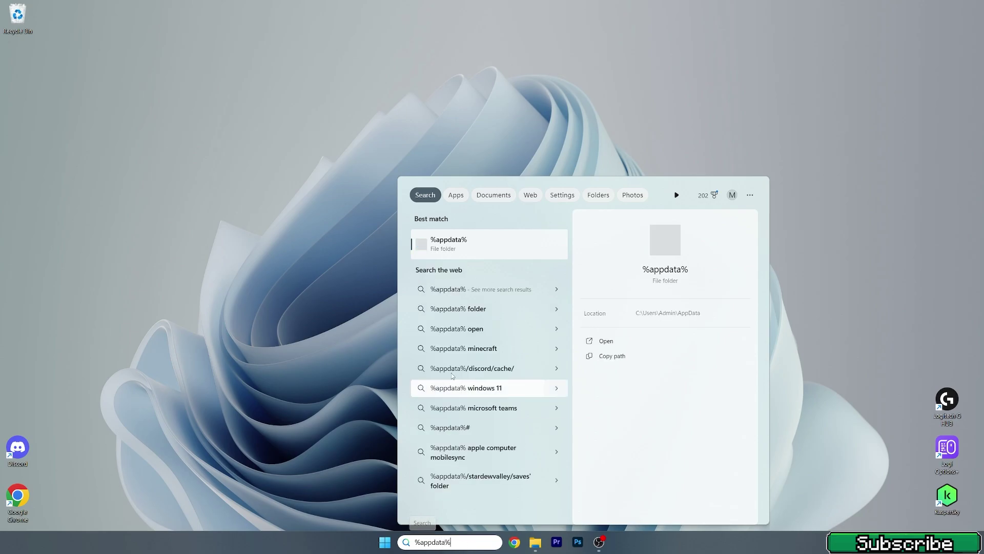
{"action": "left_click", "coordinate": [451, 252]}
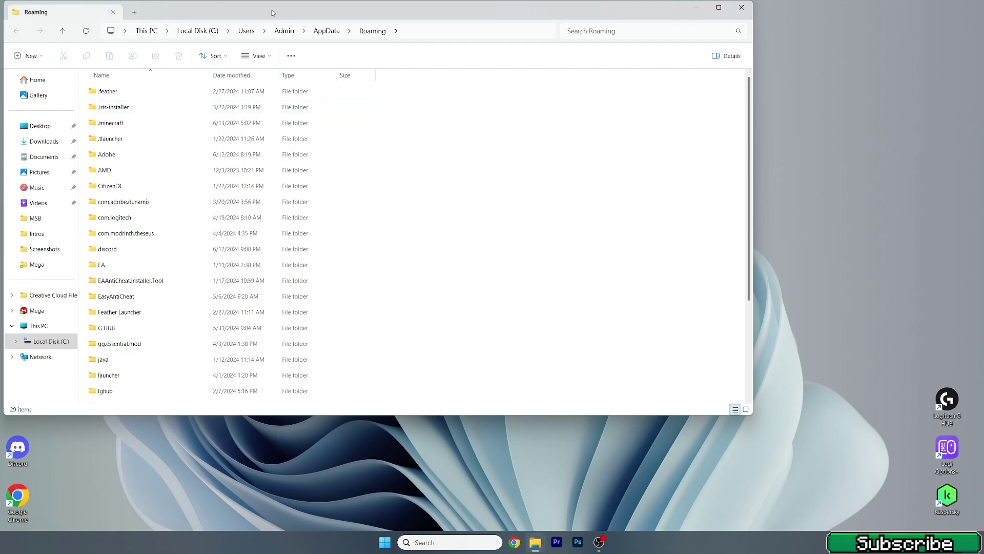
Arrange the Roaming window and the two downloaded desktop files, the Iris installer and Sildur's shader zip, side by side.
{"action": "left_click_drag", "start_coordinate": [225, 8], "coordinate": [720, 142]}
{"action": "left_click_drag", "start_coordinate": [429, 238], "coordinate": [497, 298]}
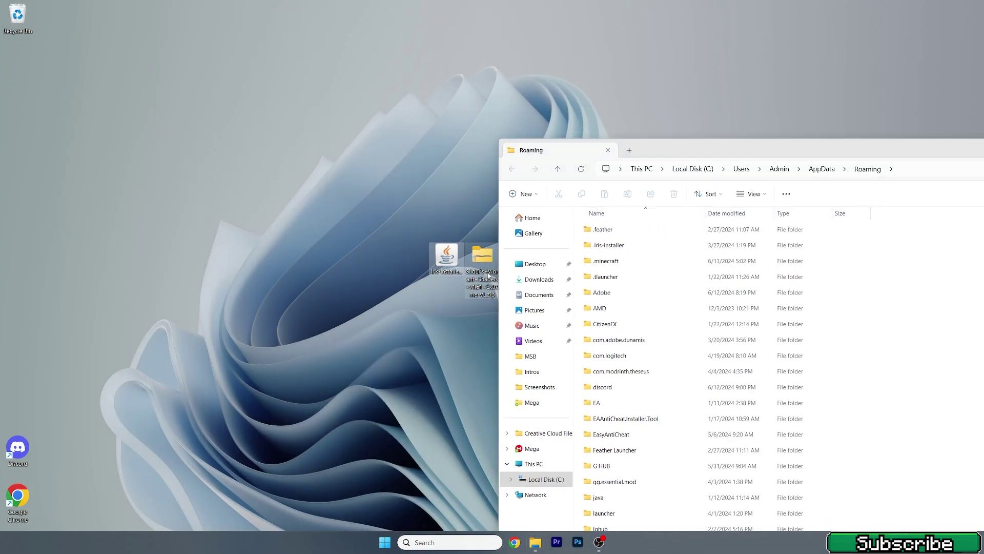
{"action": "left_click_drag", "start_coordinate": [446, 254], "coordinate": [267, 208]}
{"action": "left_click_drag", "start_coordinate": [679, 156], "coordinate": [528, 91]}
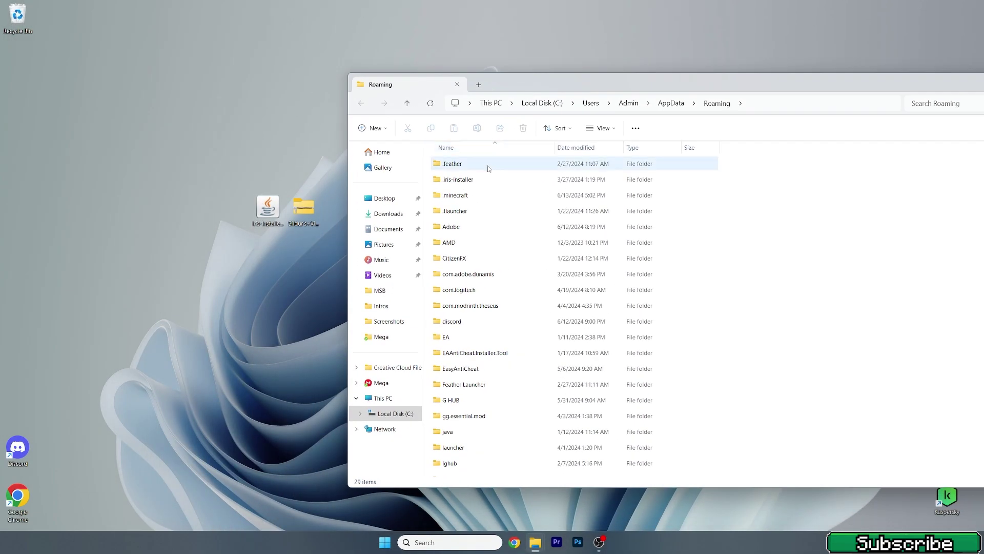
Move the Sildur's Vibrant Shaders v1.51 Extreme zip from the desktop into the shaderpacks folder inside .minecraft.
{"action": "double_click", "coordinate": [454, 196]}
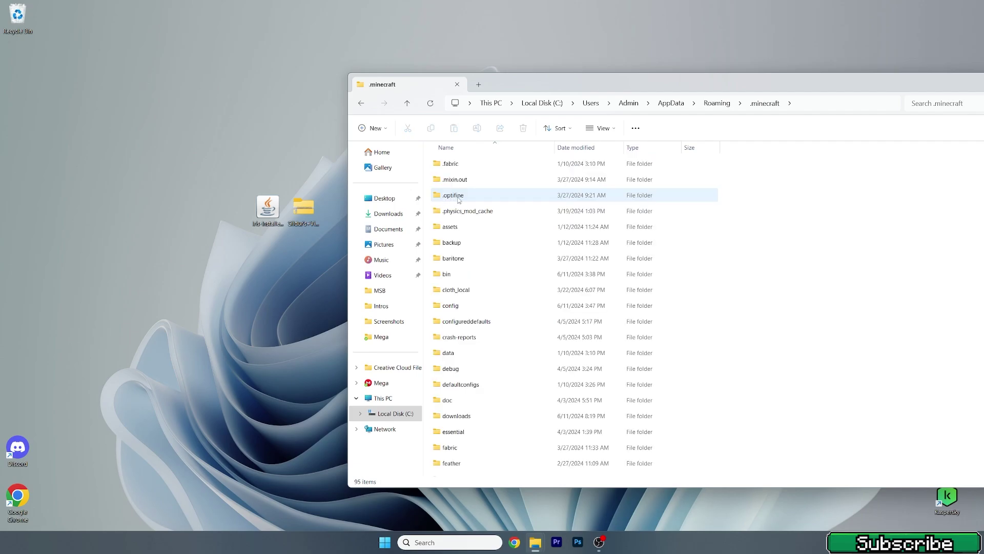
{"action": "scroll", "coordinate": [459, 199], "scroll_direction": "down", "scroll_amount": 7}
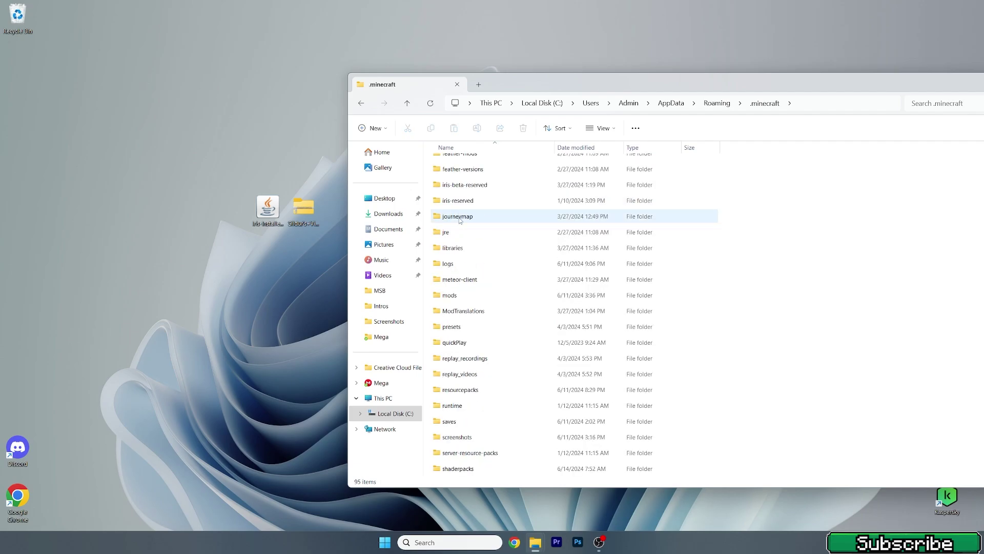
{"action": "scroll", "coordinate": [459, 221], "scroll_direction": "down", "scroll_amount": 2}
{"action": "left_click", "coordinate": [460, 376]}
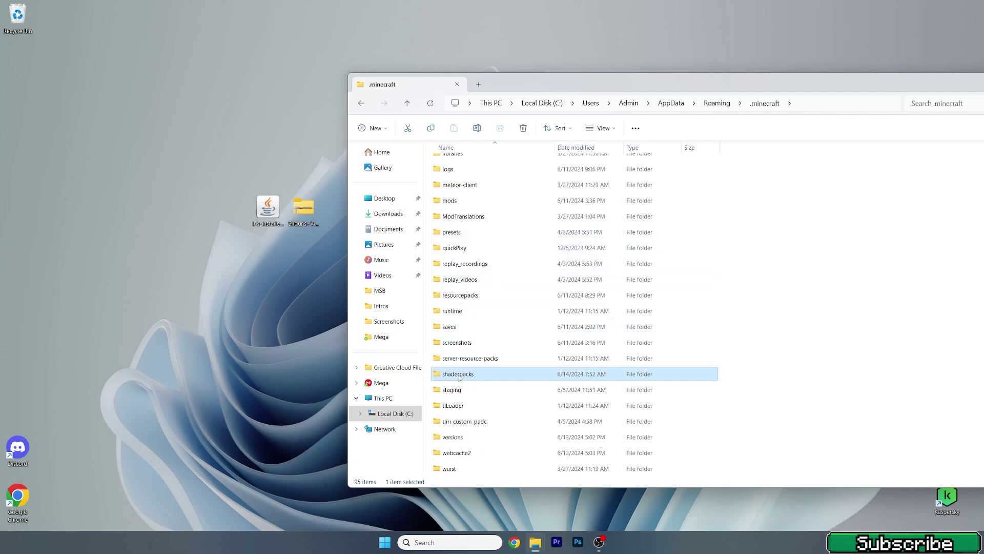
{"action": "double_click", "coordinate": [460, 377]}
{"action": "left_click_drag", "start_coordinate": [303, 209], "coordinate": [475, 467]}
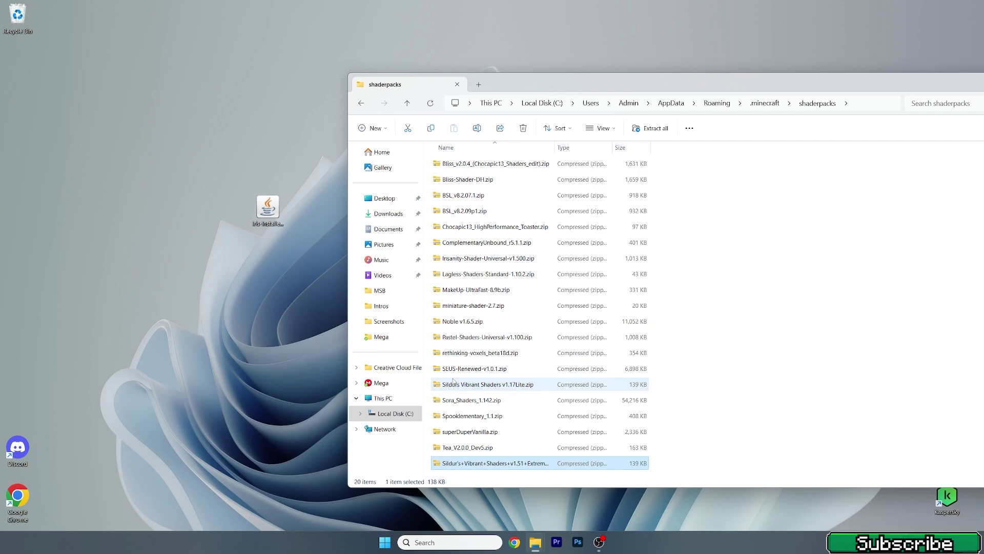
Move Insanity-Shader-Universal-v1.500.zip out to the desktop and back into the shaderpacks folder.
{"action": "left_click_drag", "start_coordinate": [472, 259], "coordinate": [160, 266]}
{"action": "left_click_drag", "start_coordinate": [133, 307], "coordinate": [463, 454]}
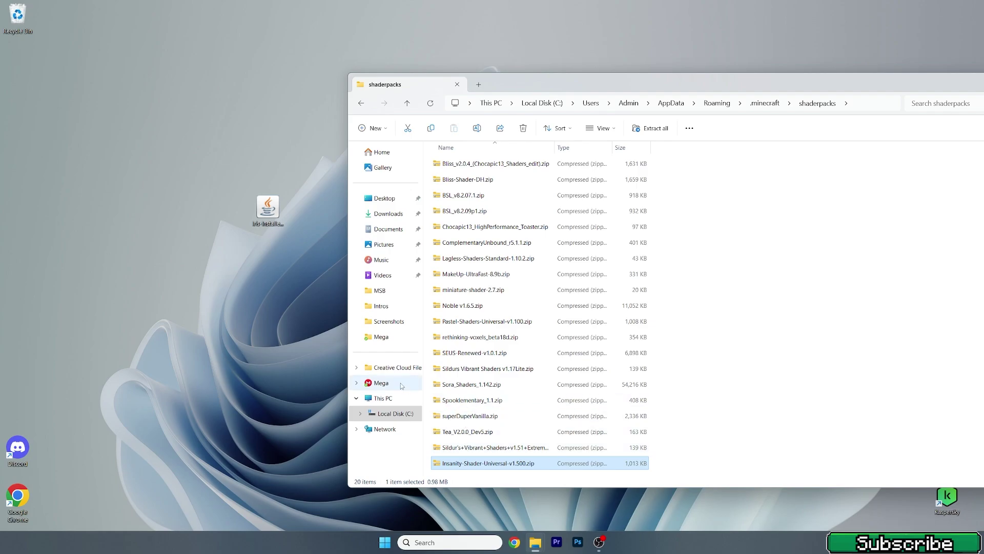
Return to the .minecraft folder and open its versions folder.
{"action": "left_click", "coordinate": [362, 103]}
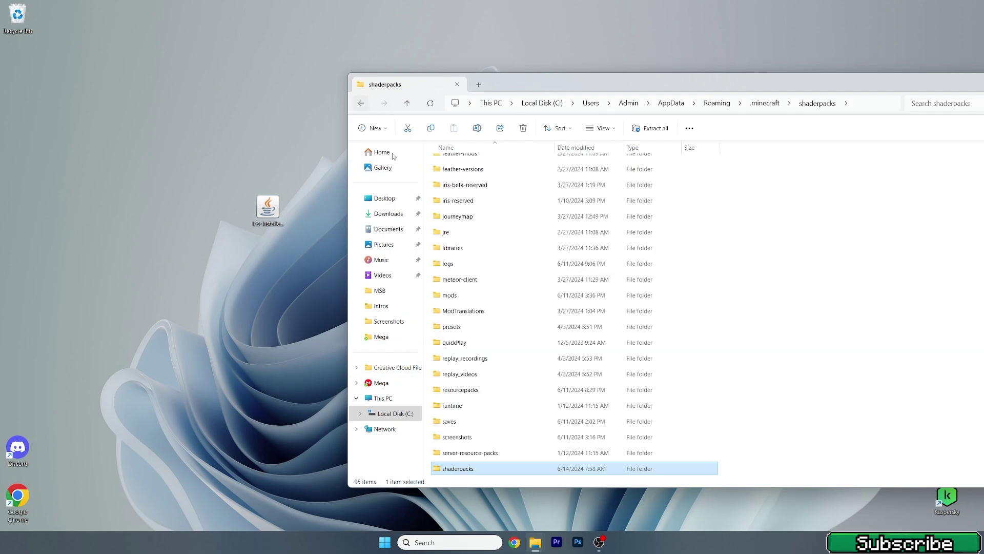
{"action": "scroll", "coordinate": [506, 315], "scroll_direction": "down", "scroll_amount": 2}
{"action": "left_click", "coordinate": [480, 437]}
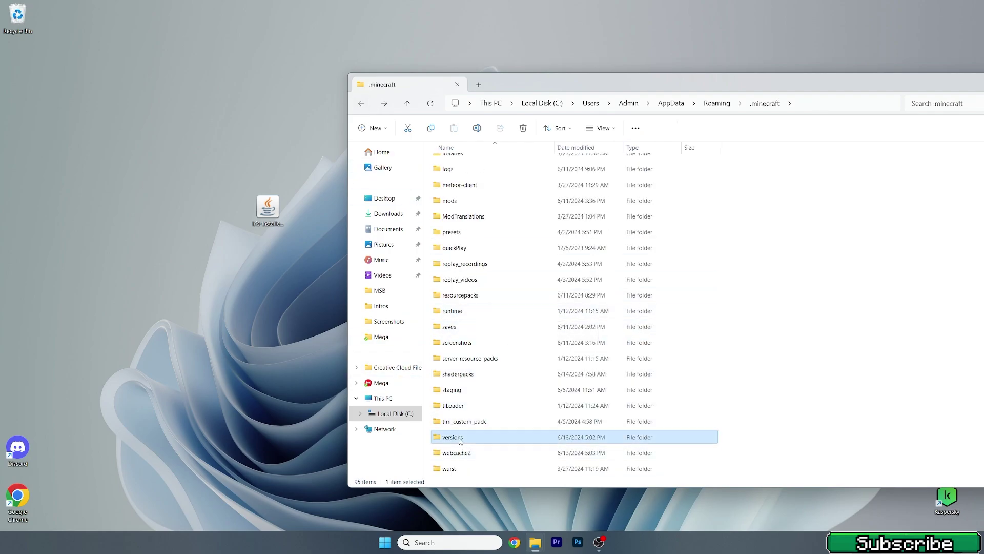
{"action": "double_click", "coordinate": [461, 439]}
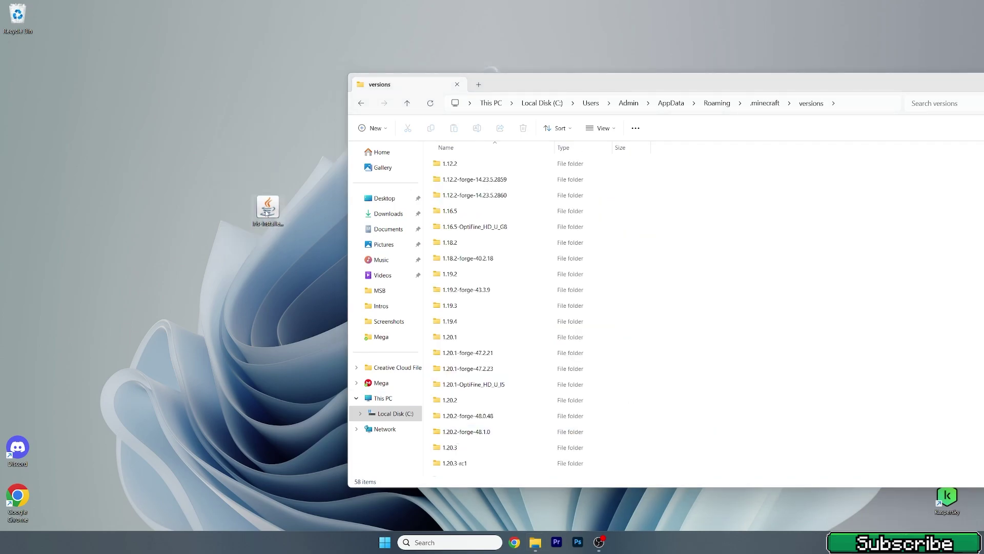
Run the Iris installer from the desktop, install Iris Only for game version 1.21 into .minecraft, and close the installer.
{"action": "left_click", "coordinate": [267, 214]}
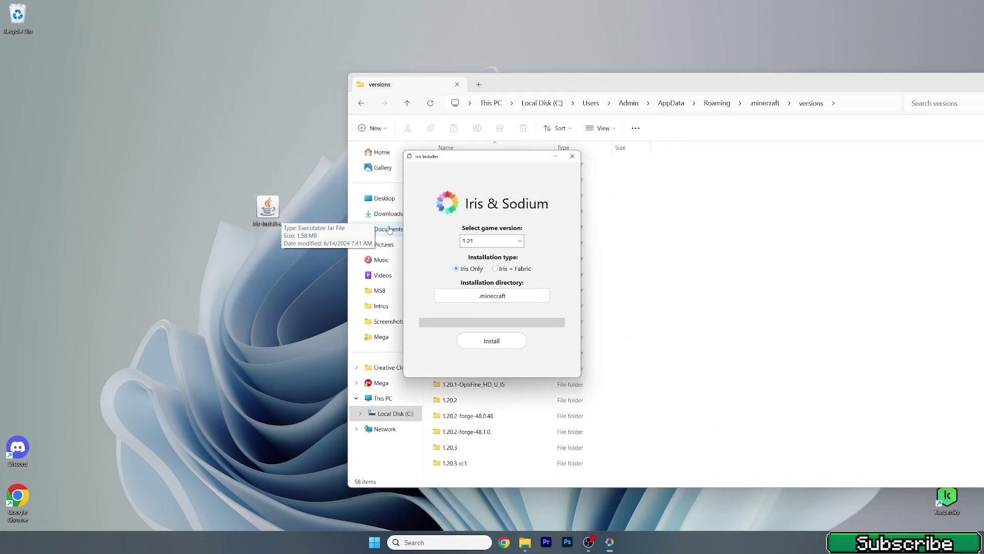
{"action": "left_click", "coordinate": [482, 243]}
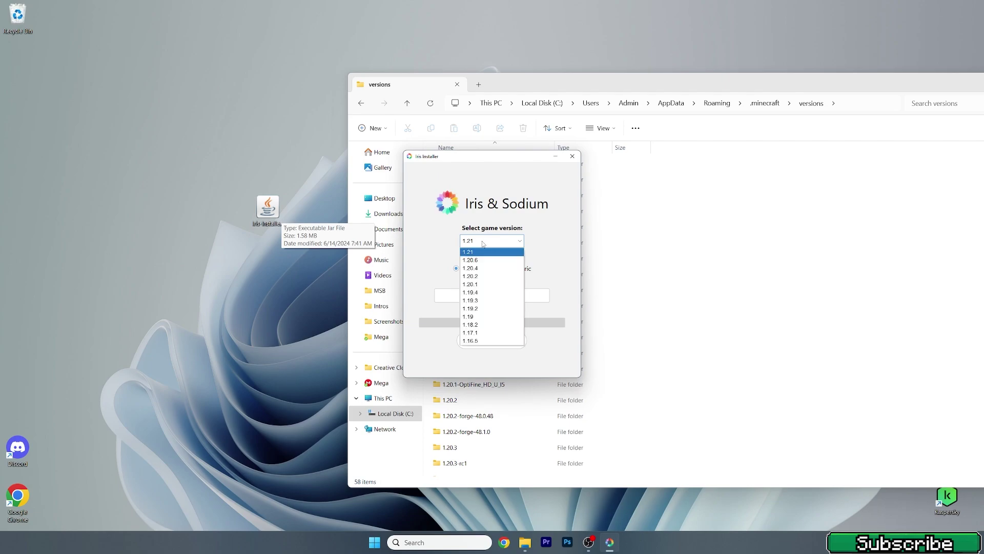
{"action": "left_click", "coordinate": [472, 252]}
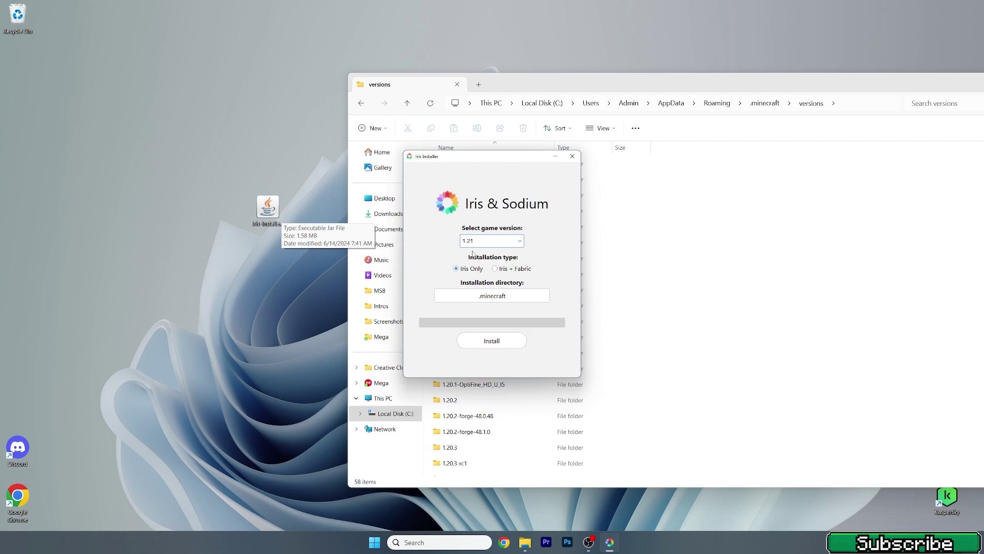
{"action": "left_click", "coordinate": [515, 269]}
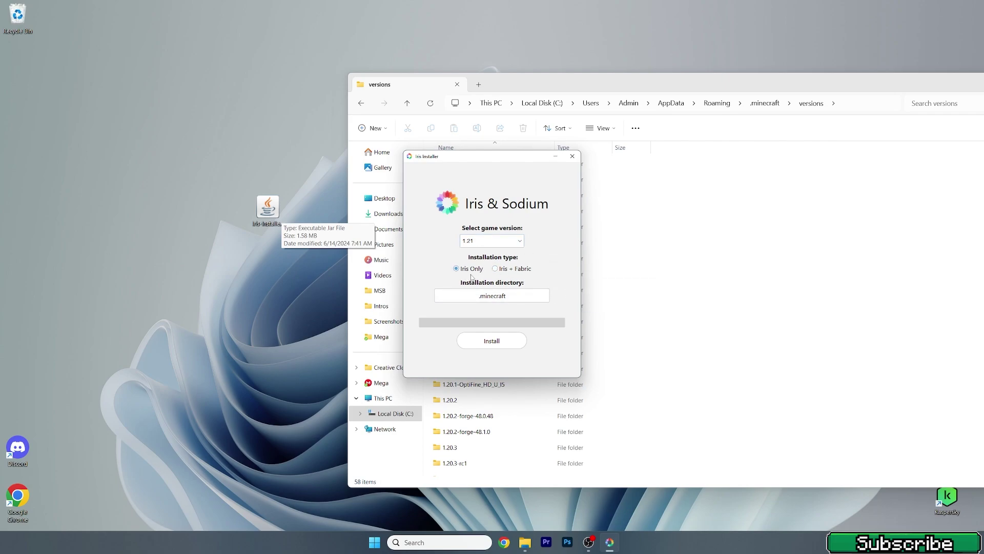
{"action": "left_click", "coordinate": [495, 344]}
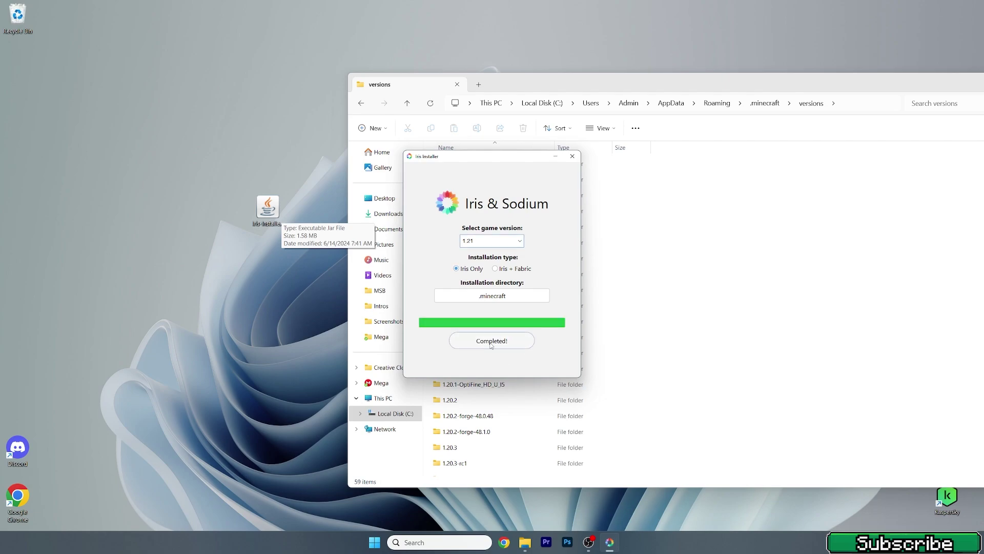
{"action": "left_click", "coordinate": [572, 155]}
Find and select the iris-fabric-loader-0.15.11-1.21 folder in the versions folder.
{"action": "scroll", "coordinate": [753, 232], "scroll_direction": "down", "scroll_amount": 7}
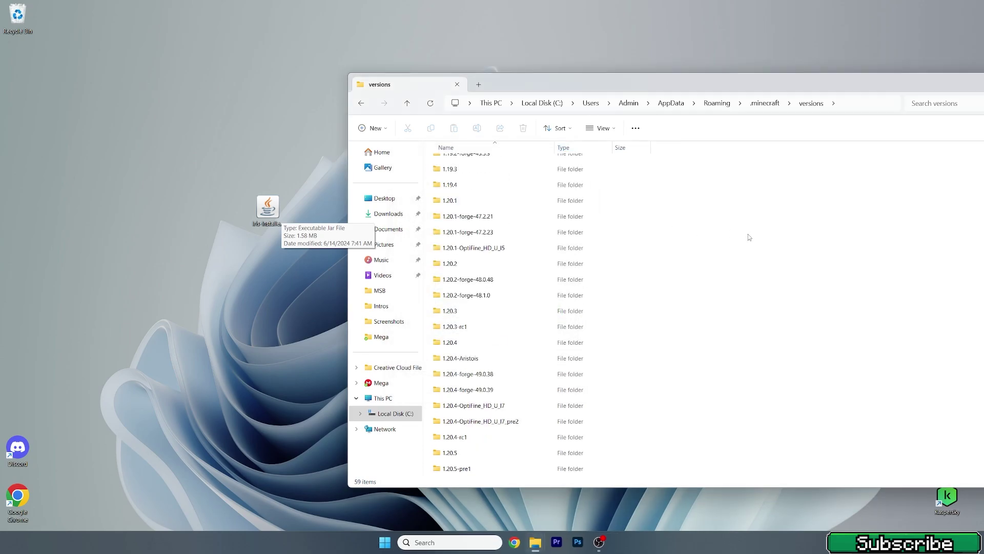
{"action": "scroll", "coordinate": [521, 289], "scroll_direction": "down", "scroll_amount": 4}
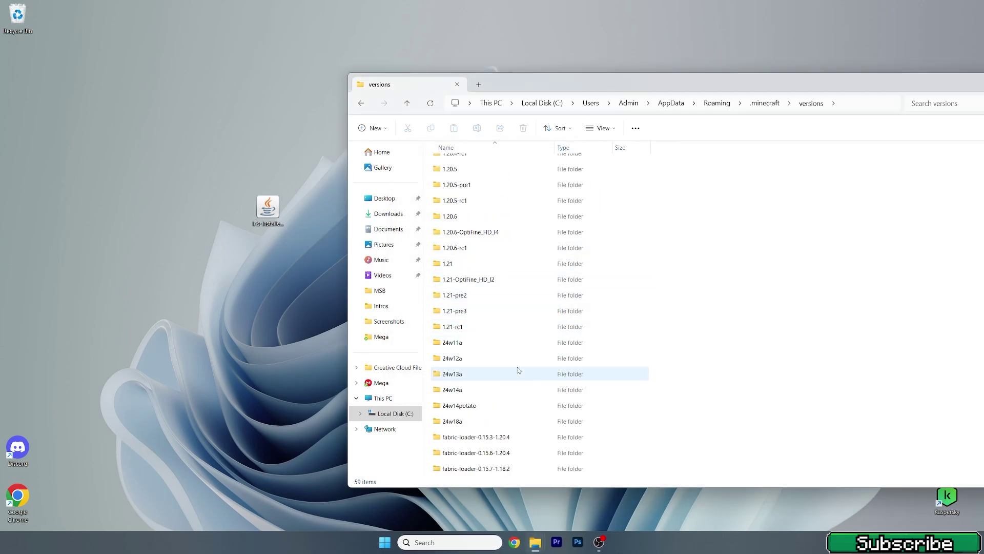
{"action": "scroll", "coordinate": [492, 361], "scroll_direction": "down", "scroll_amount": 1}
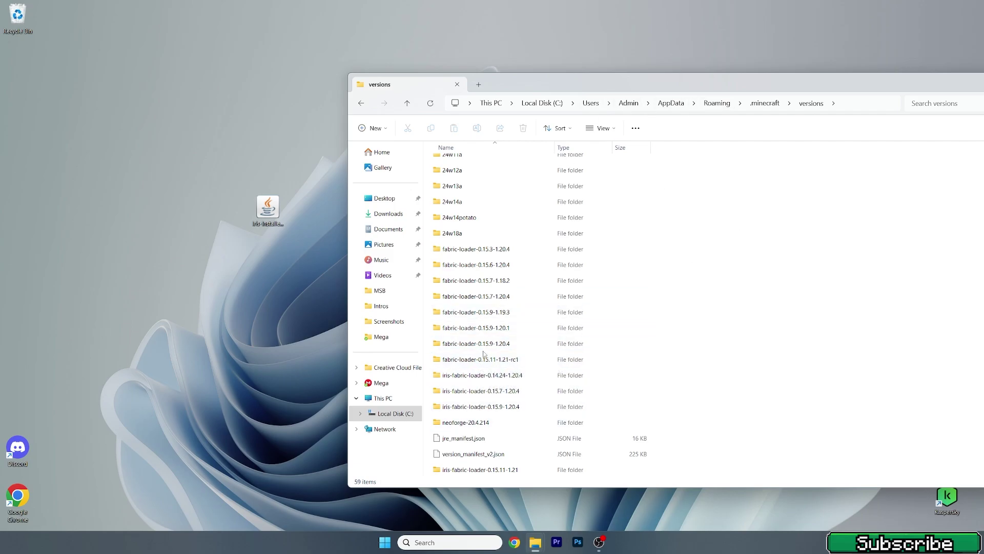
{"action": "left_click", "coordinate": [470, 470]}
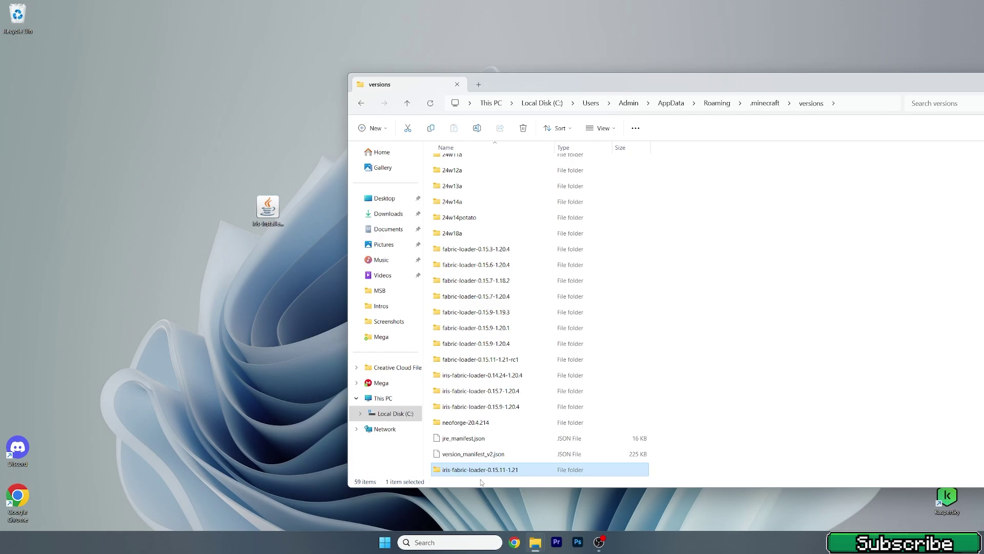
Close the versions folder window and start the Minecraft Launcher.
{"action": "left_click_drag", "start_coordinate": [532, 94], "coordinate": [316, 53]}
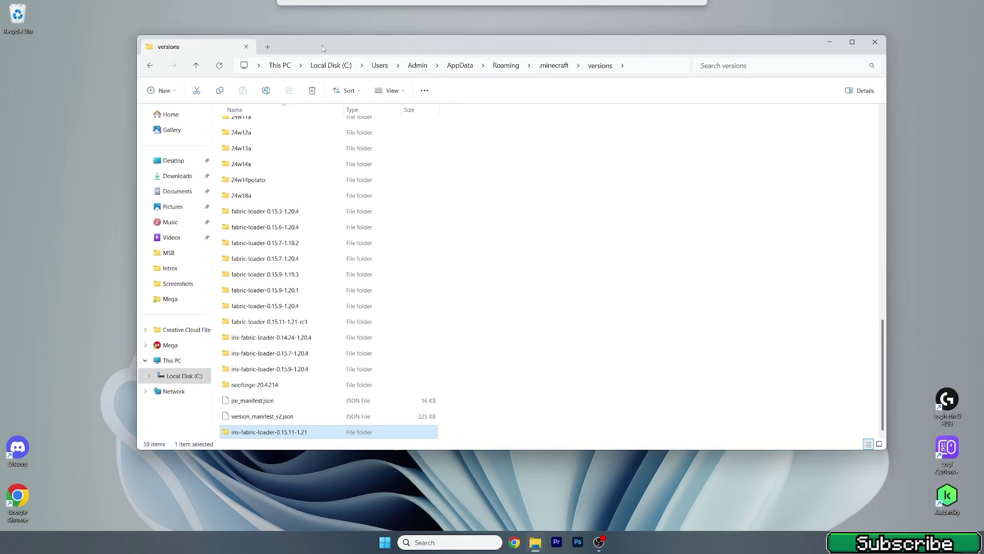
{"action": "left_click", "coordinate": [876, 42]}
{"action": "left_click", "coordinate": [384, 542]}
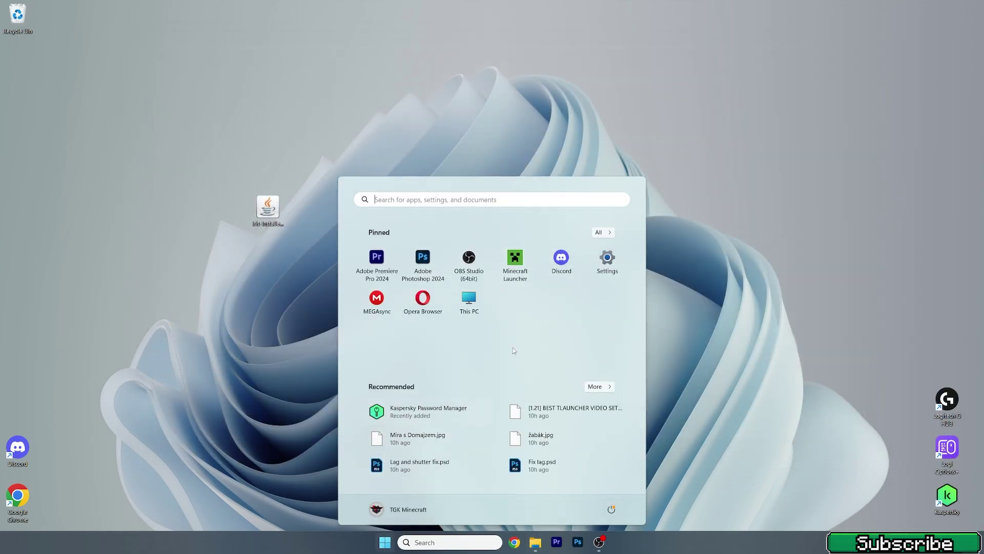
{"action": "left_click", "coordinate": [512, 259]}
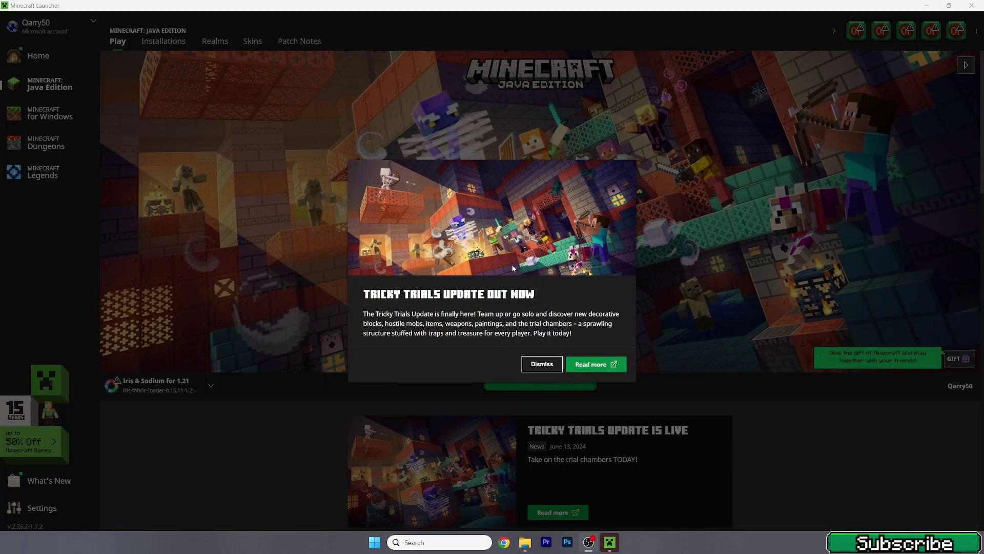
Dismiss the update news, start the Iris & Sodium for 1.21 installation, and accept the modified-installation warning without further reminders.
{"action": "left_click", "coordinate": [542, 364]}
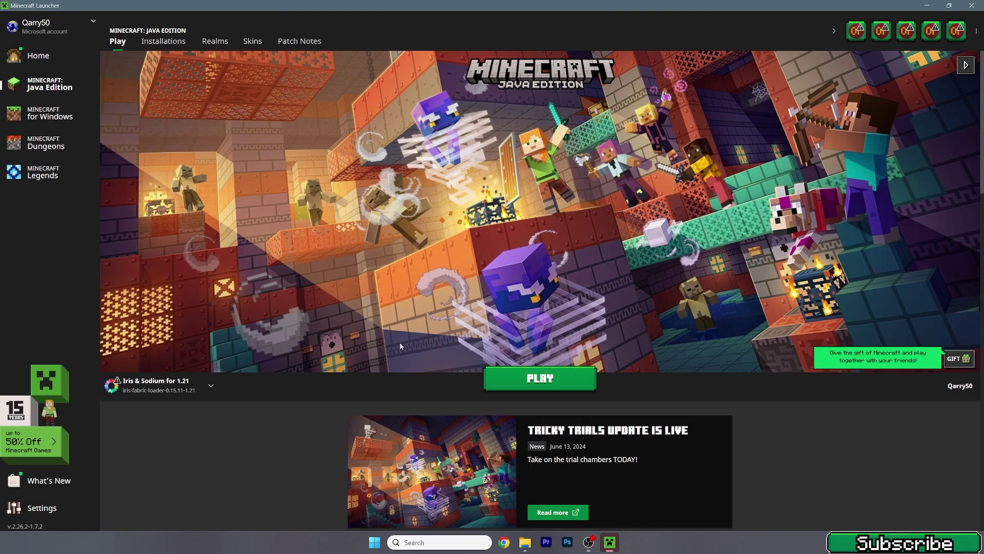
{"action": "left_click", "coordinate": [185, 392]}
{"action": "left_click", "coordinate": [173, 251]}
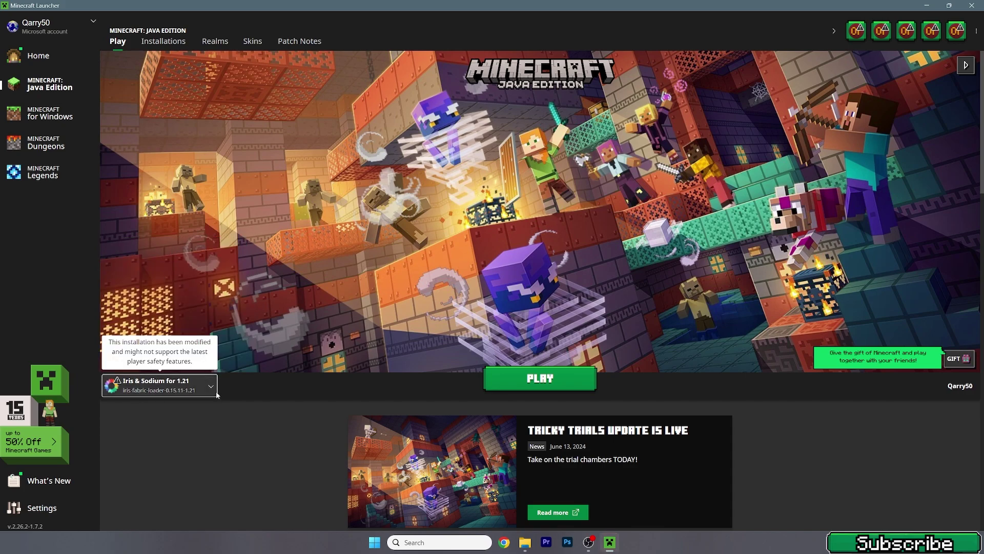
{"action": "left_click", "coordinate": [556, 383]}
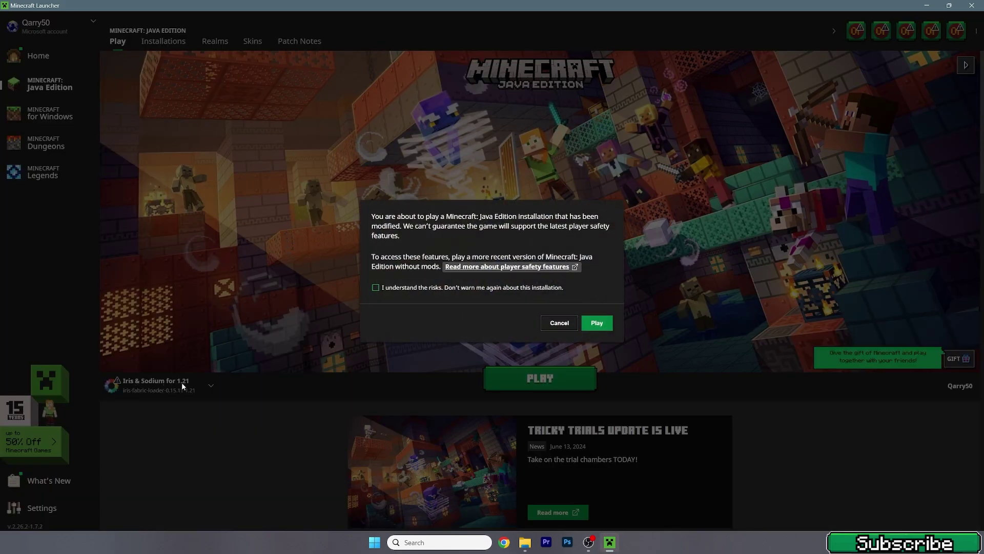
{"action": "left_click", "coordinate": [459, 288]}
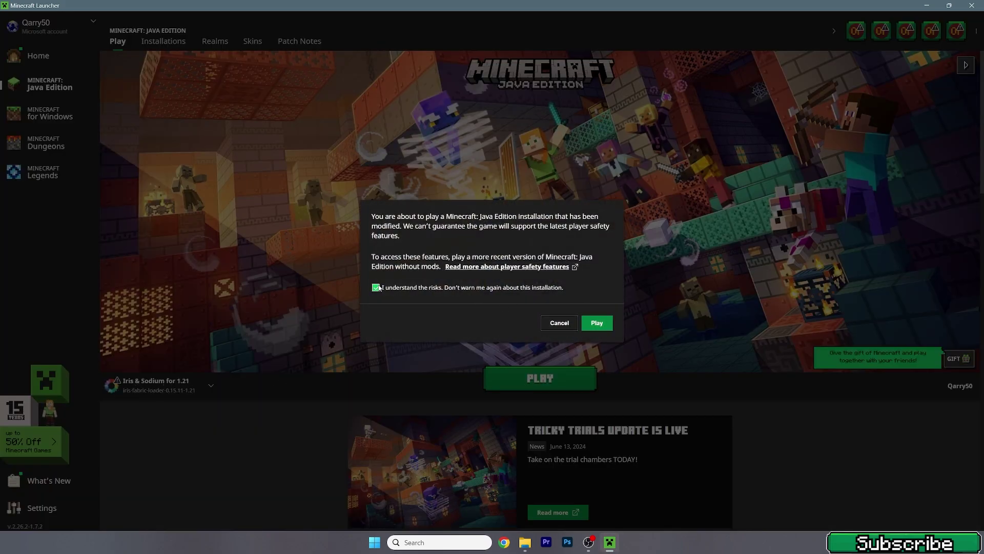
{"action": "left_click", "coordinate": [594, 322]}
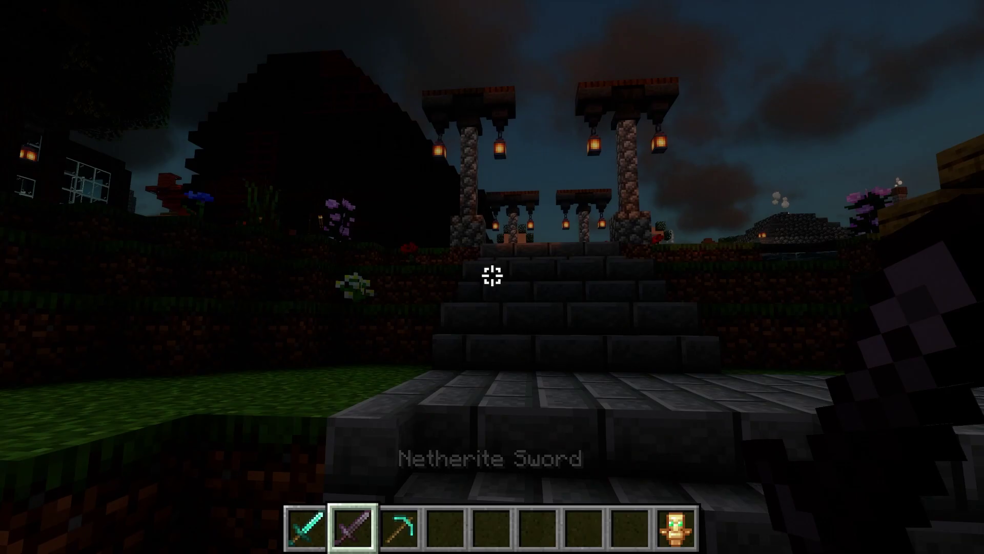
Pause the game, open the Shader Packs list from the video settings, and keep shaders enabled.
{"action": "key", "text": "Escape"}
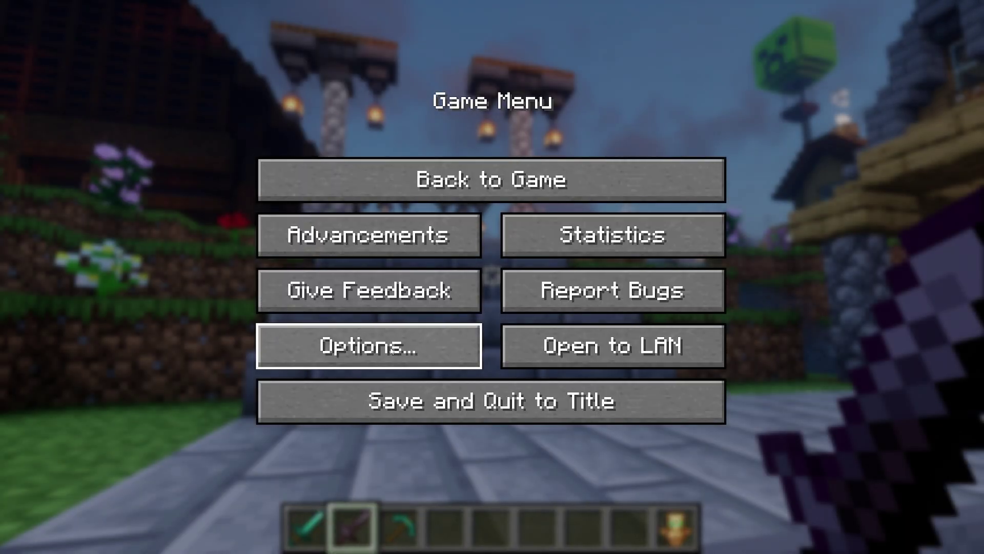
{"action": "left_click", "coordinate": [334, 341]}
{"action": "left_click", "coordinate": [335, 287]}
{"action": "left_click", "coordinate": [620, 36]}
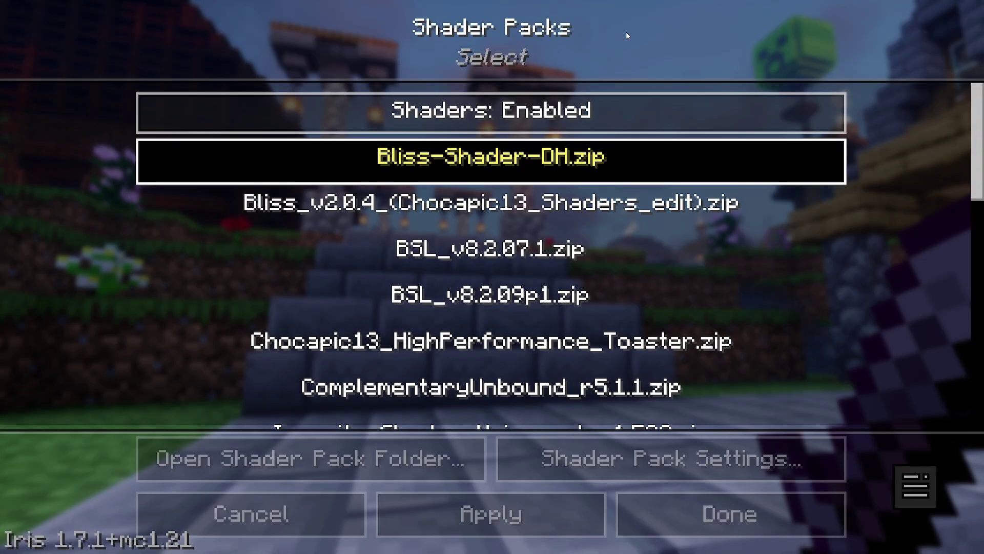
{"action": "left_click", "coordinate": [510, 114]}
{"action": "left_click", "coordinate": [450, 109]}
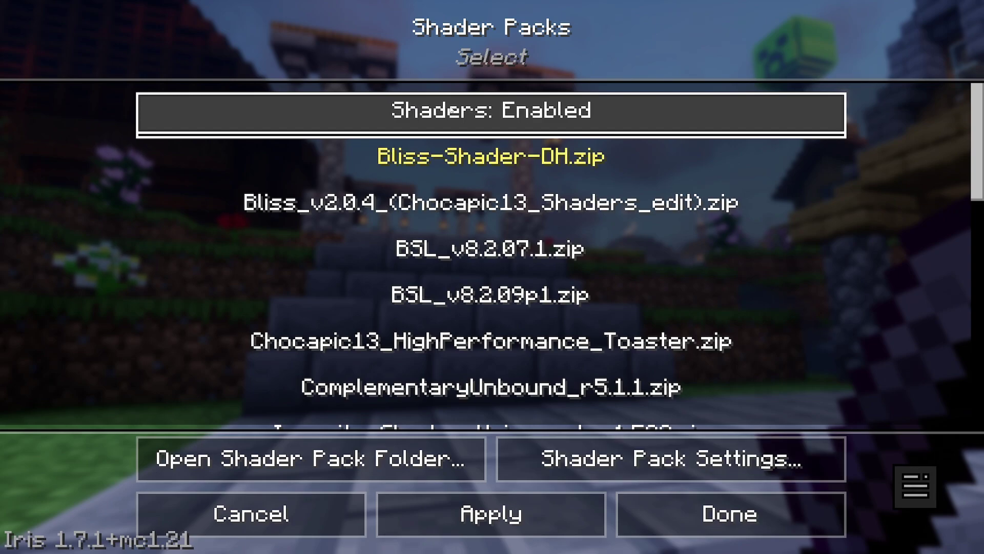
Apply the Sildur's+Vibrant+Shaders+v1.51+Extreme-VL.zip shader pack and return to the game.
{"action": "scroll", "coordinate": [460, 220], "scroll_direction": "down", "scroll_amount": 20}
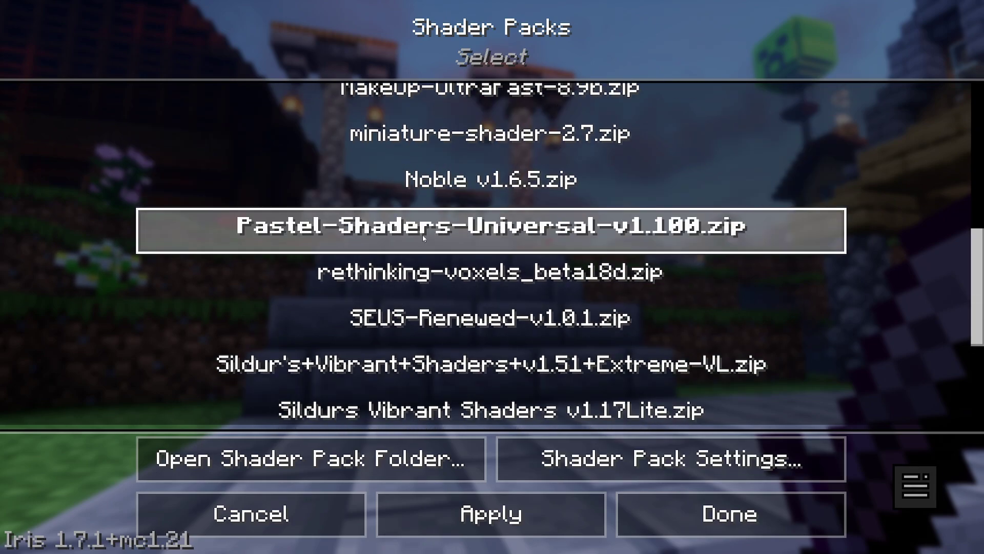
{"action": "left_click", "coordinate": [544, 230]}
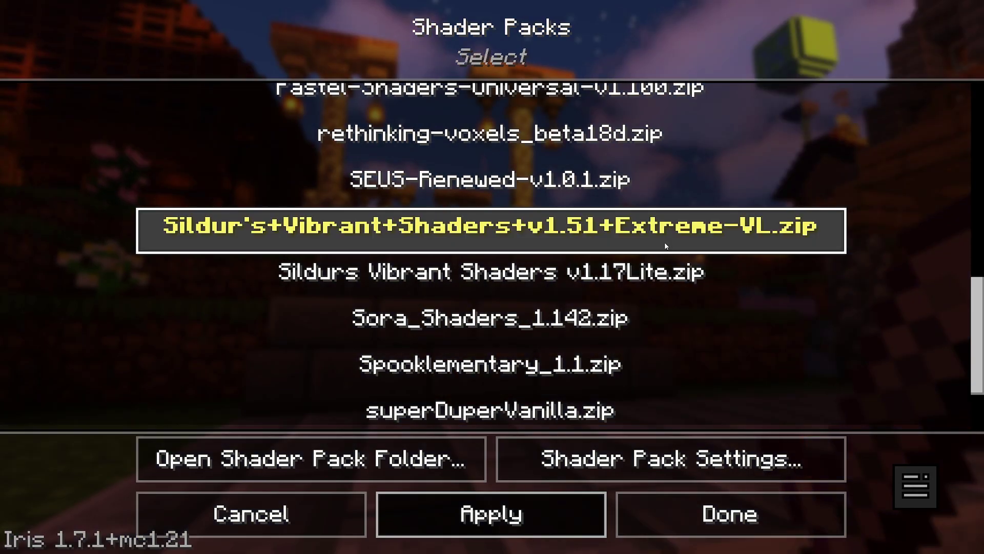
{"action": "key", "text": "Escape"}
{"action": "key", "text": "Escape"}
{"action": "key", "text": "Escape"}
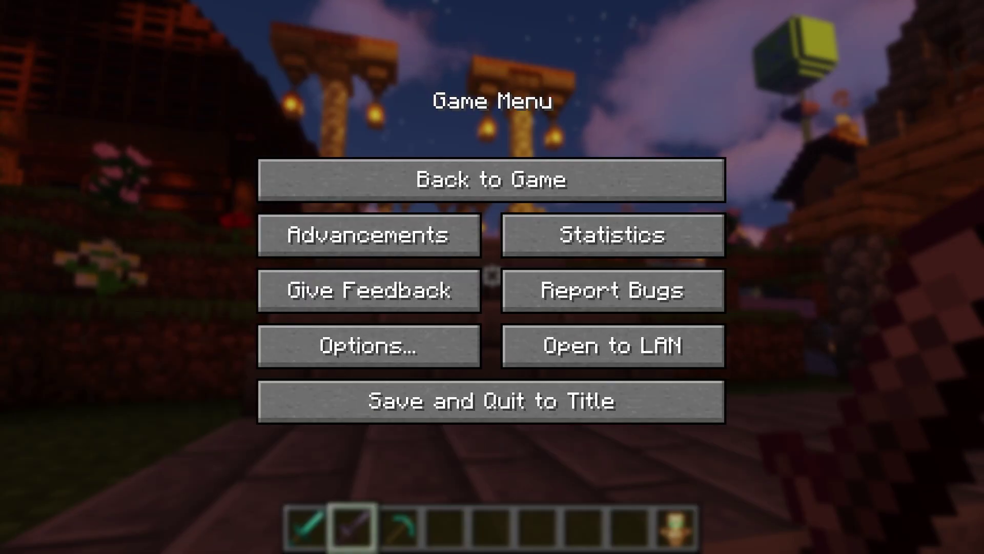
{"action": "key", "text": "Escape"}
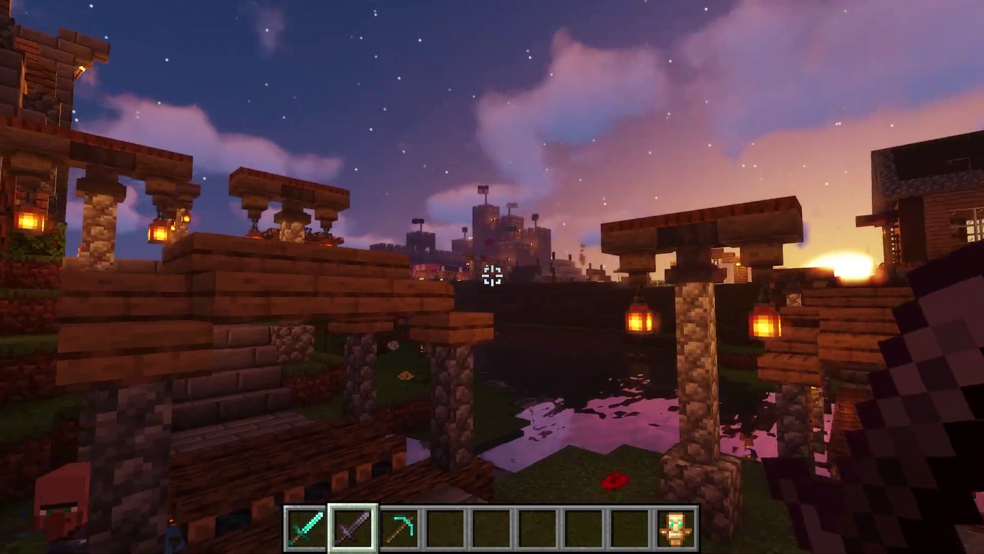
Run the command /time set day to switch the world to daytime.
{"action": "key", "text": "slash"}
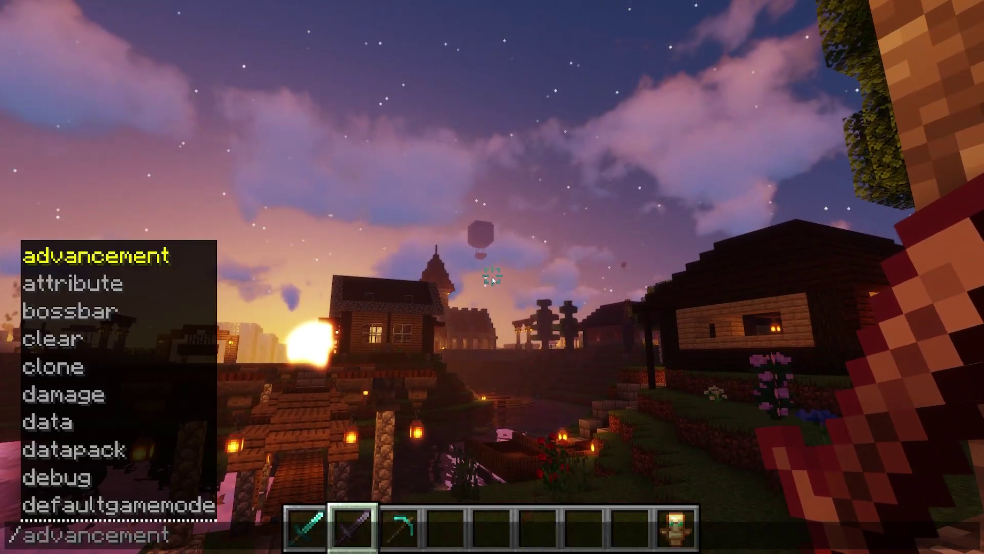
{"action": "type", "text": "time set"}
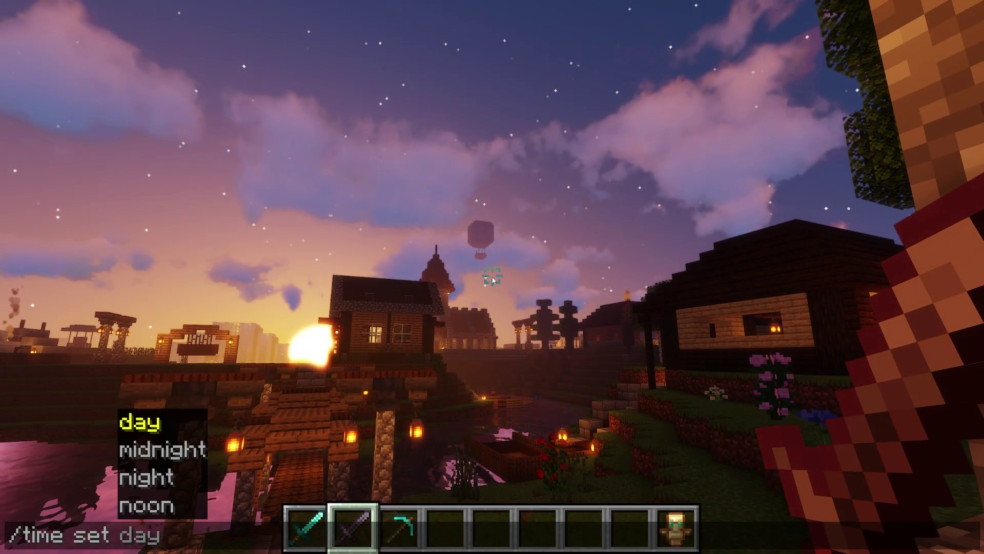
{"action": "key", "text": "Return"}
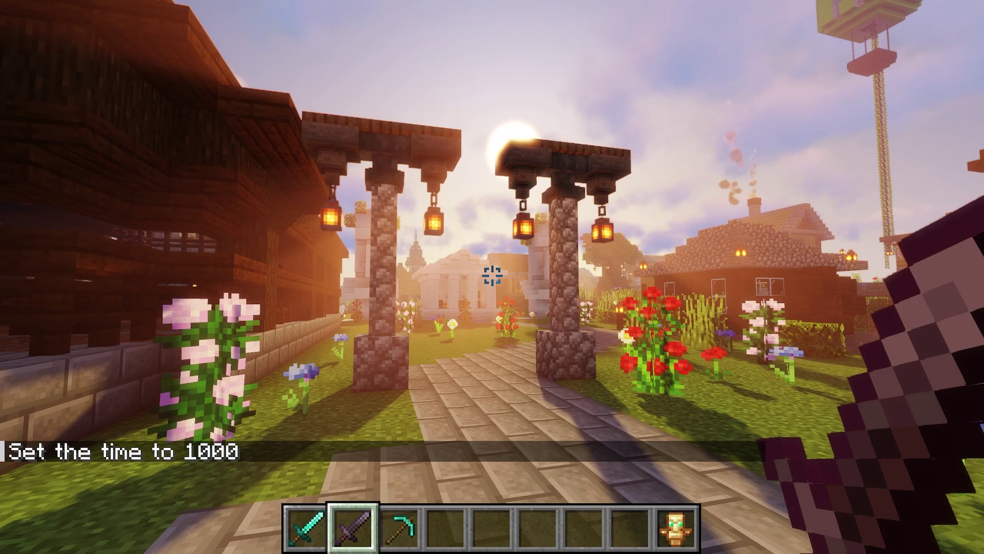
Check the debug overlay for the frame rate and active shader pack, and walk through the village to view the shader effects.
{"action": "key", "text": "F3"}
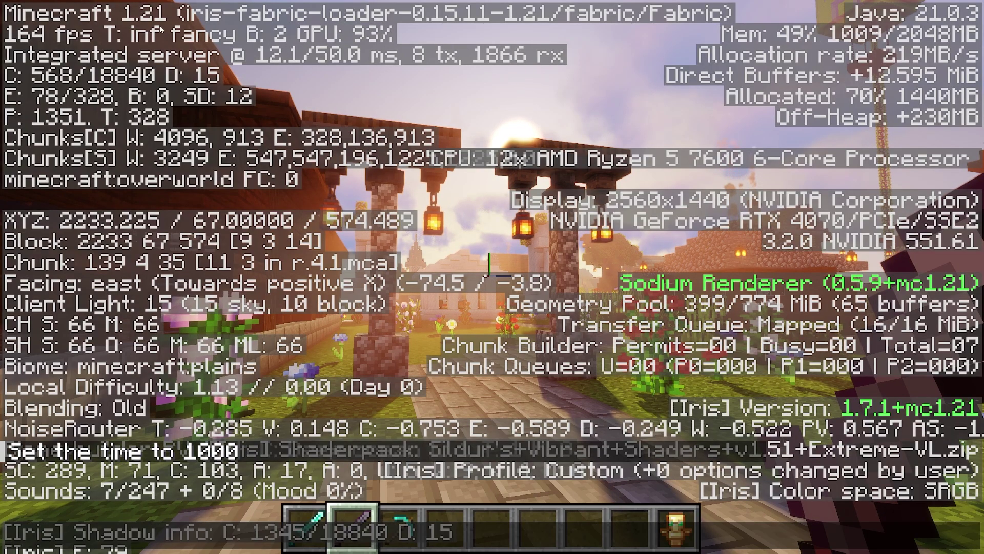
{"action": "key", "text": "F3"}
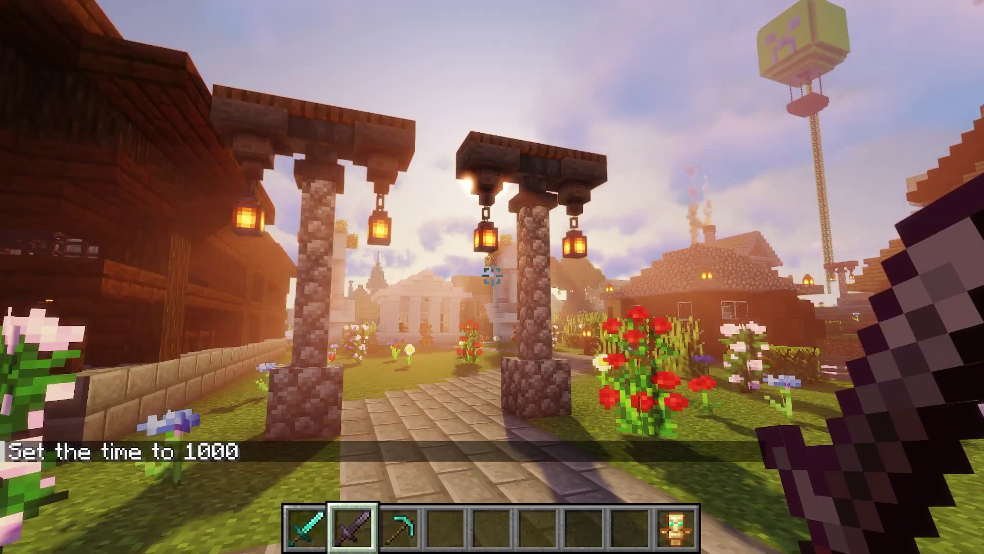
{"action": "key", "text": "w"}
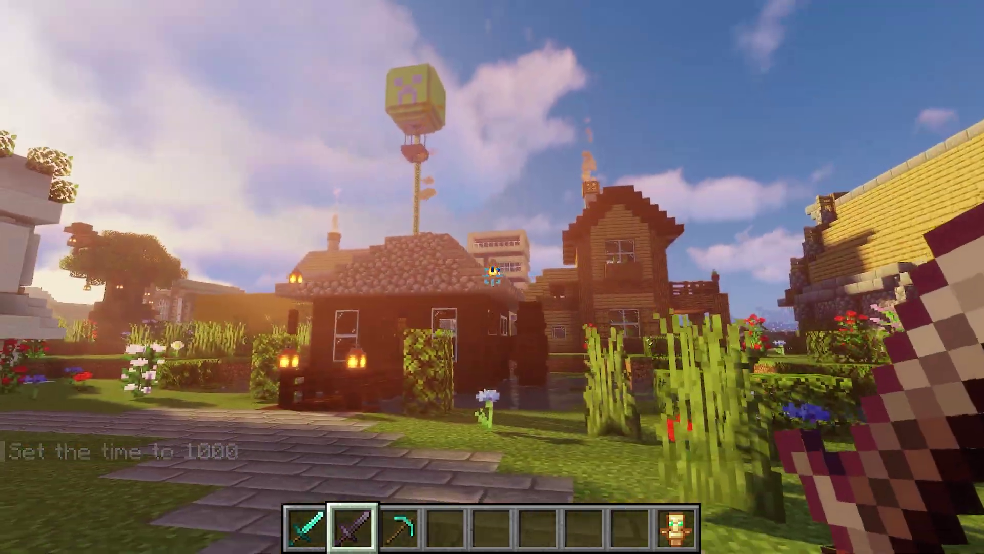
{"action": "key", "text": "w"}
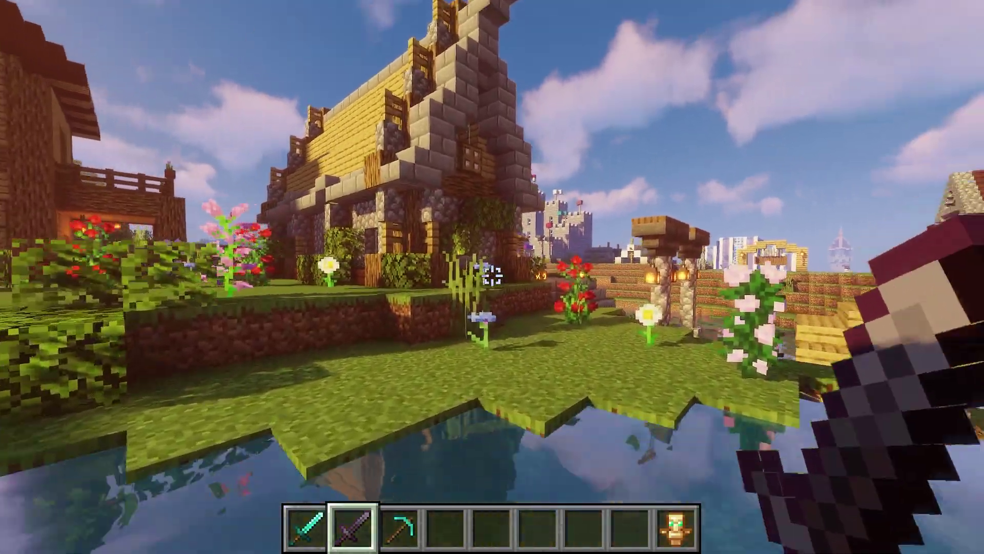
{"action": "key", "text": "w"}
{"action": "key", "text": "w"}
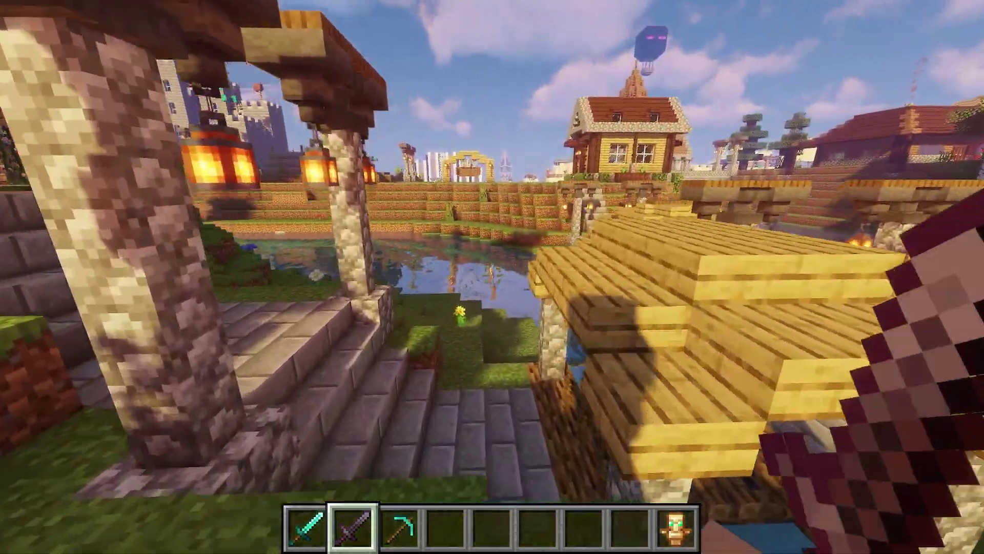
{"action": "key", "text": "w"}
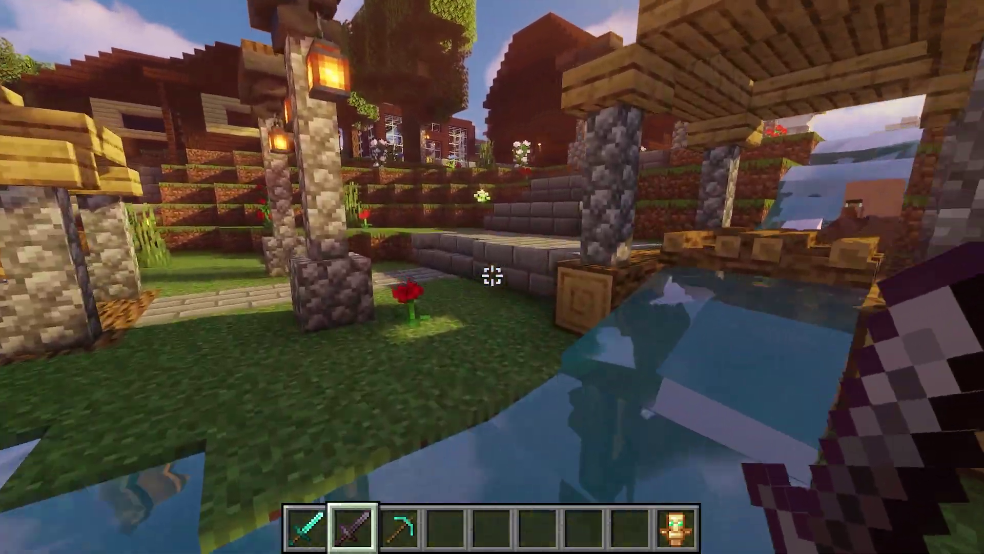
{"action": "key", "text": "w"}
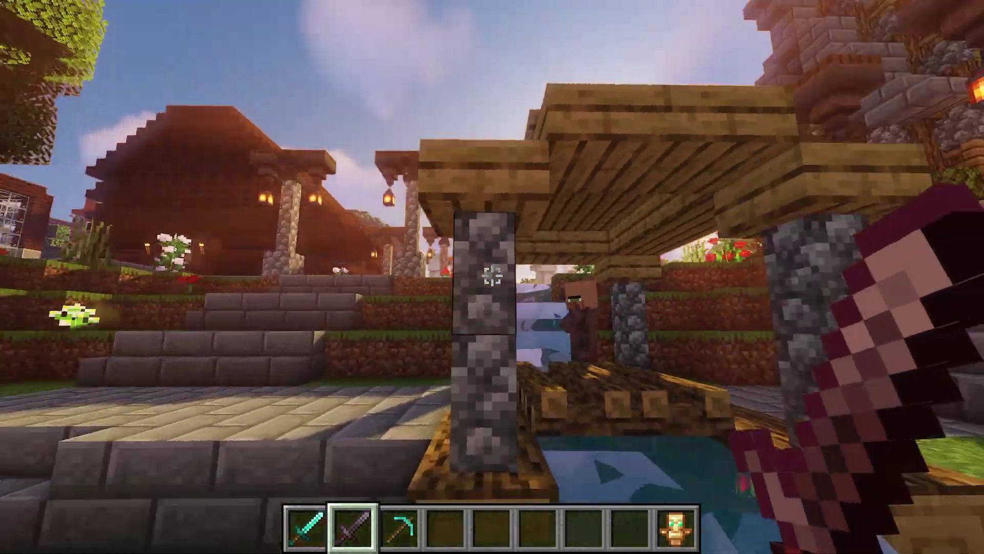